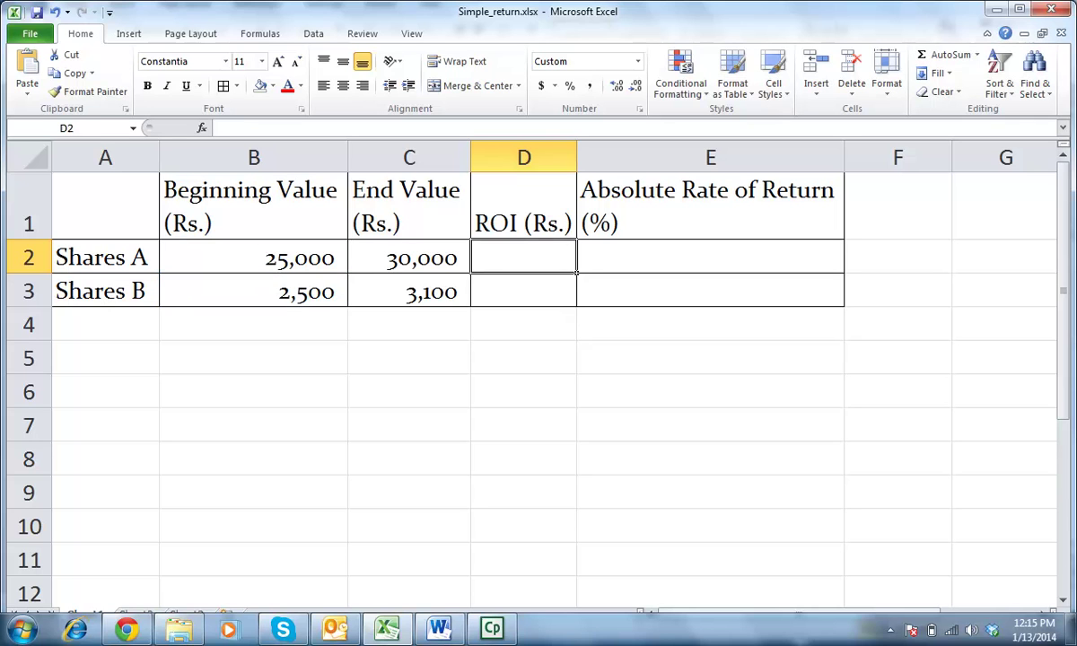
# Enter +C2-B2 in D2 and +C3-B3 in D3, giving ROI of 5,000 and 600
pyautogui.write('+')
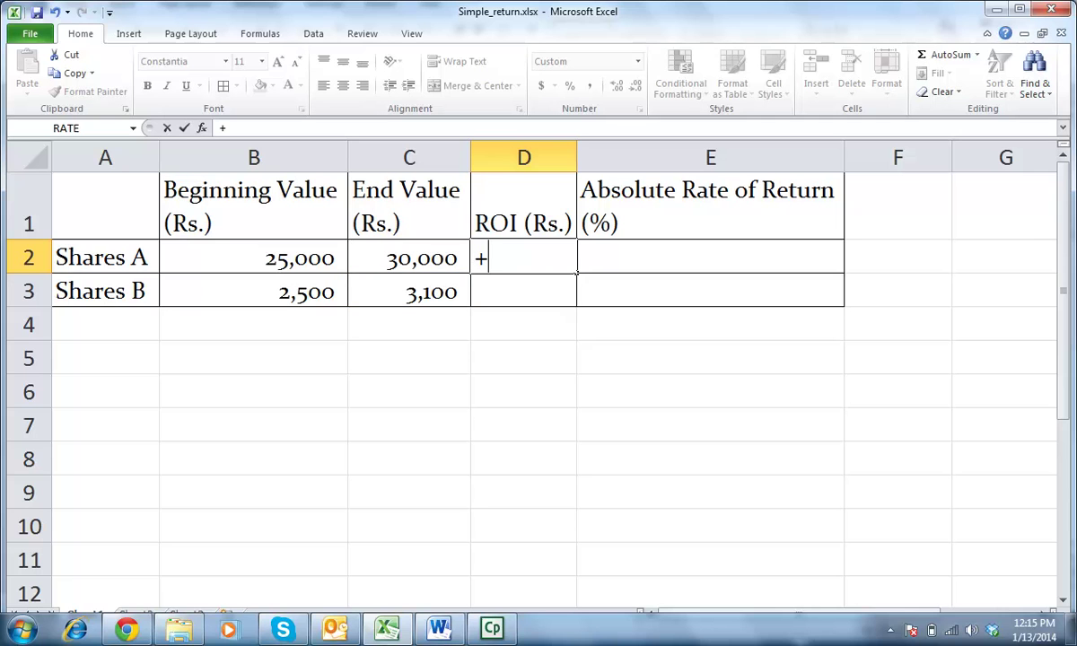
pyautogui.press('Left')
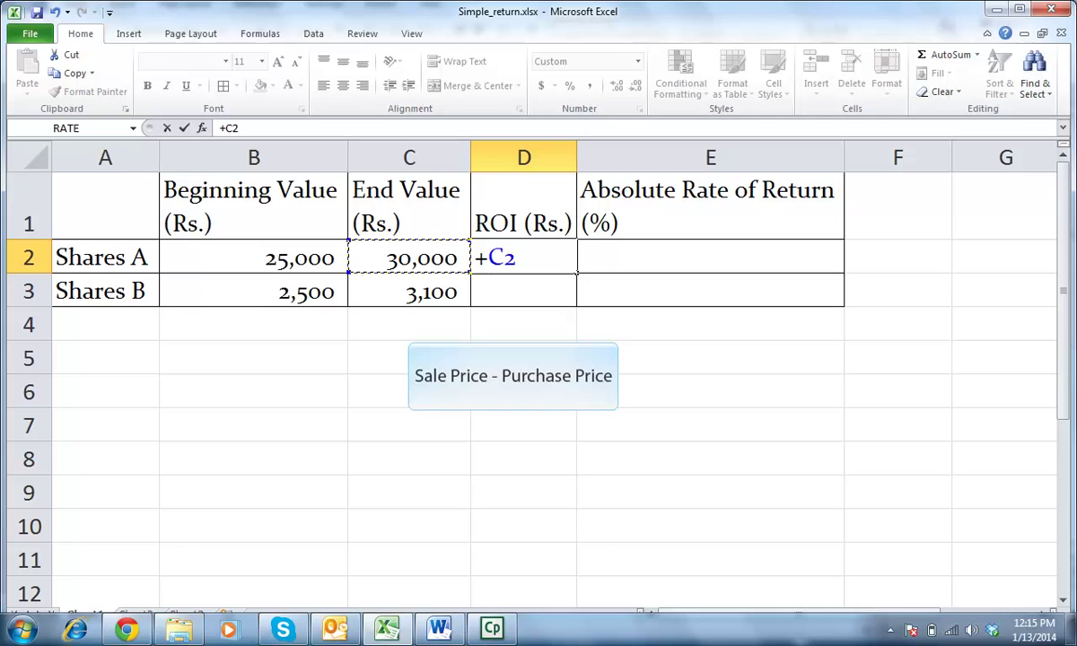
pyautogui.write('-')
pyautogui.press('Left')
pyautogui.press('Left')
pyautogui.press('Return')
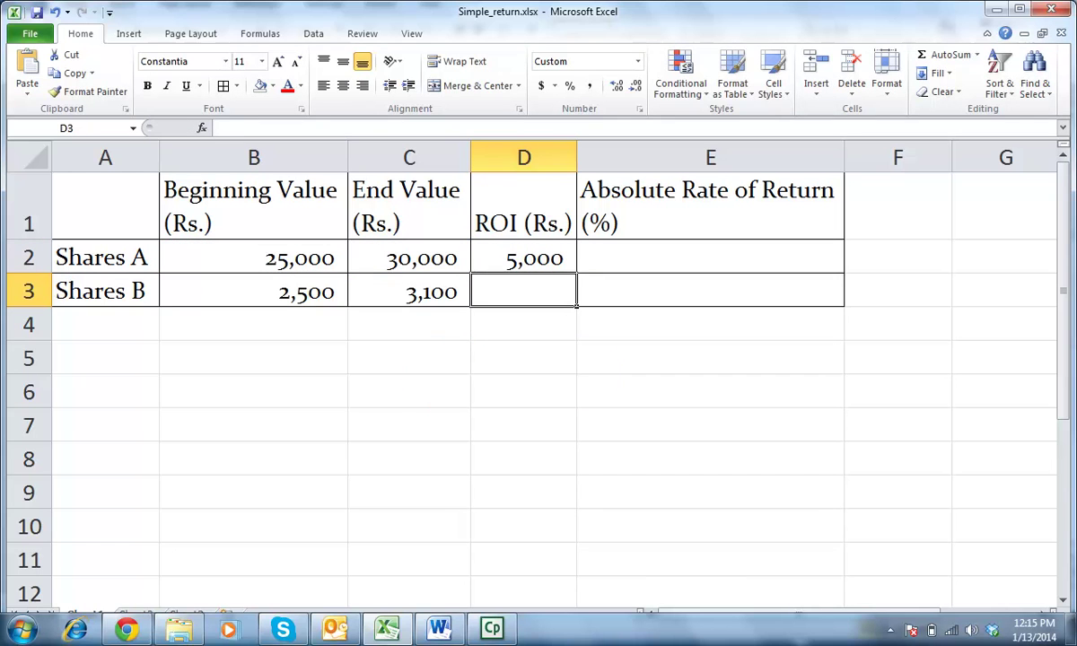
pyautogui.write('+')
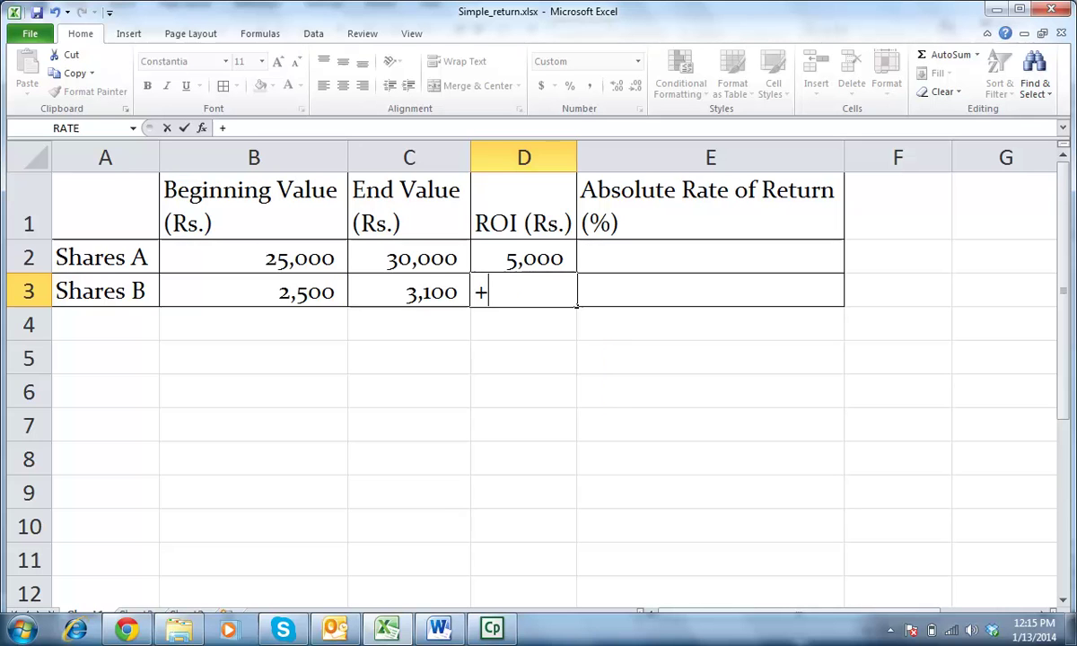
pyautogui.press('Left')
pyautogui.write('-')
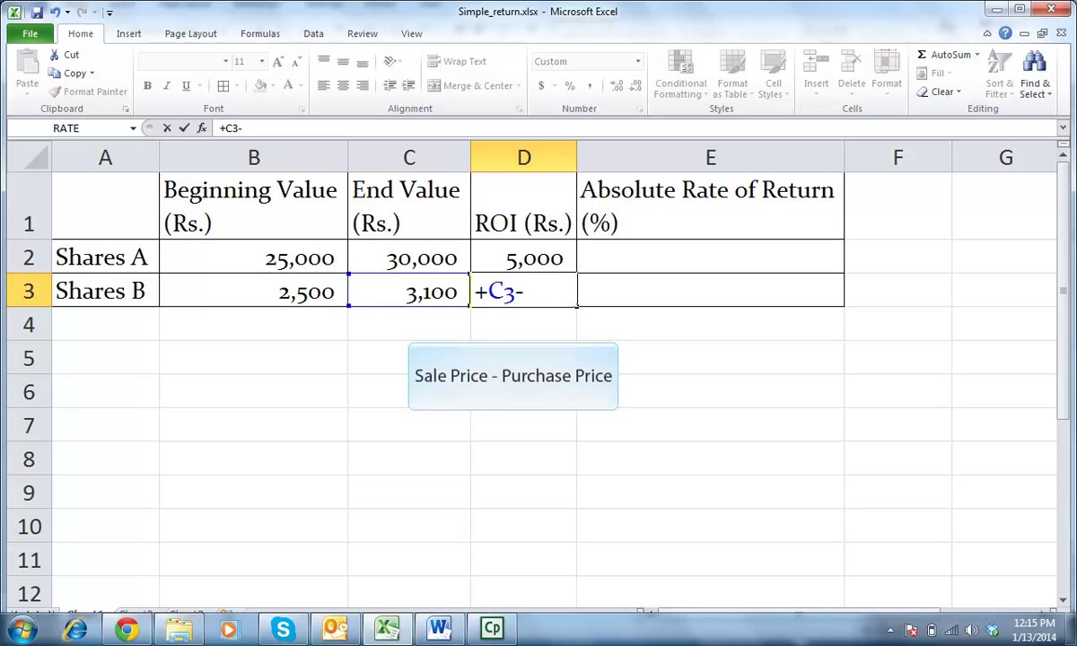
pyautogui.press('Left')
pyautogui.press('Left')
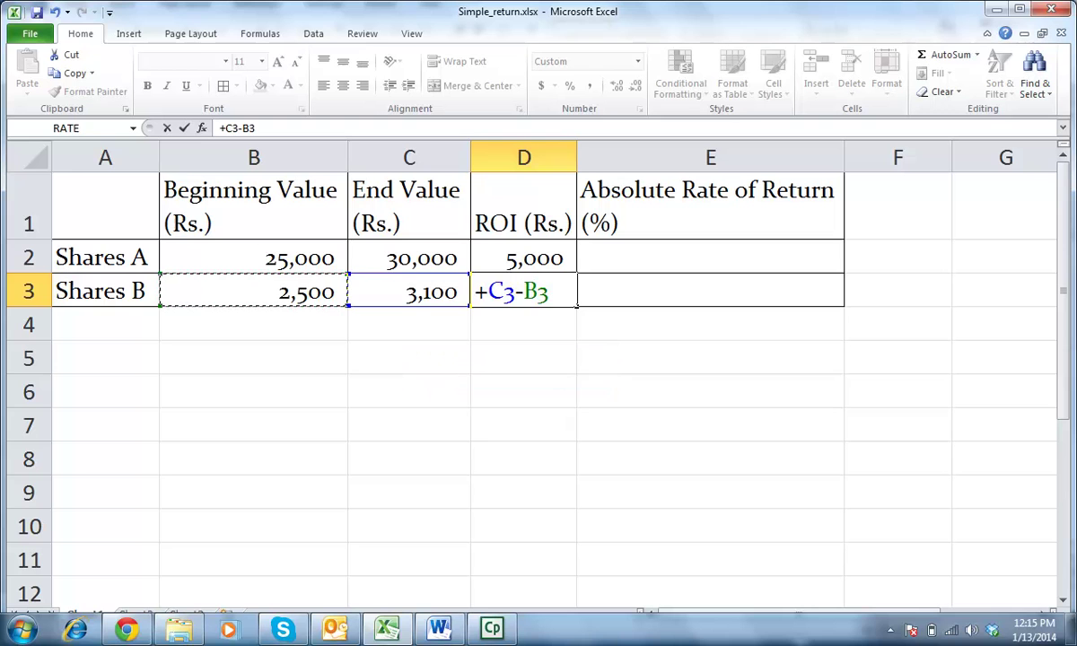
pyautogui.press('Return')
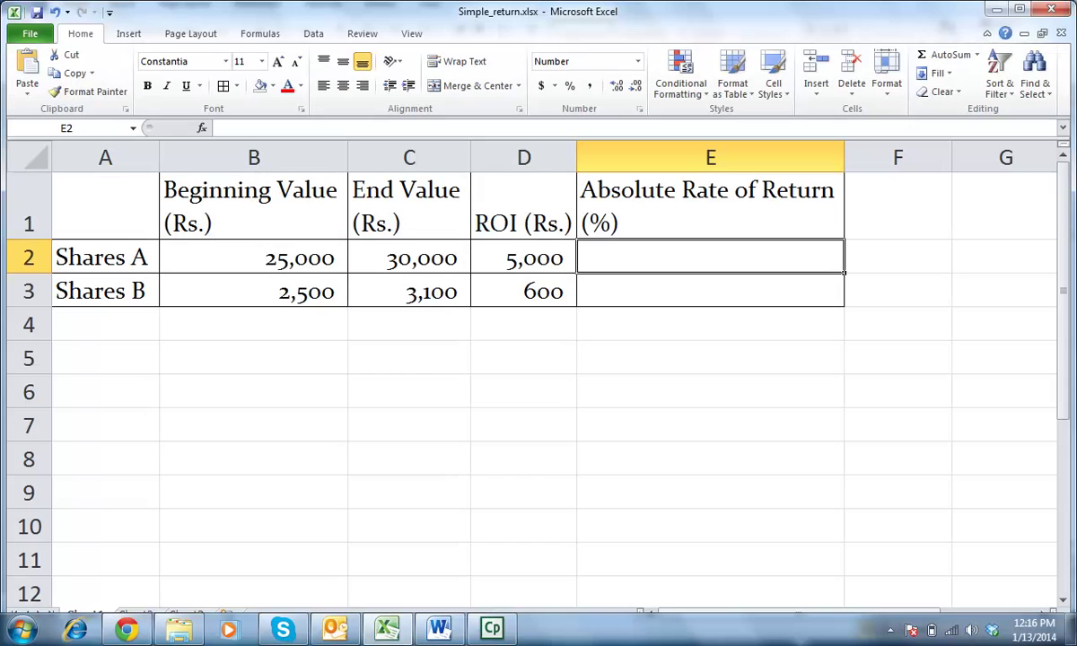
# Enter +(C2-B2)/B2 in E2 and +(C3-B3)/B3 in E3, giving 0.20 and 0.24
pyautogui.write('+')
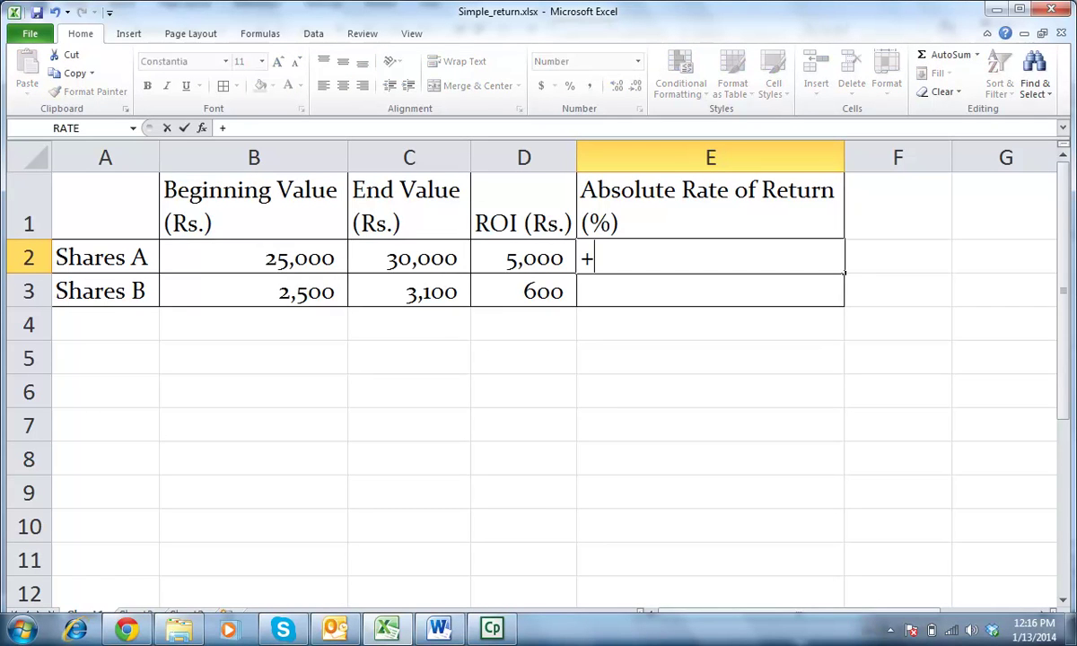
pyautogui.write('(C2-')
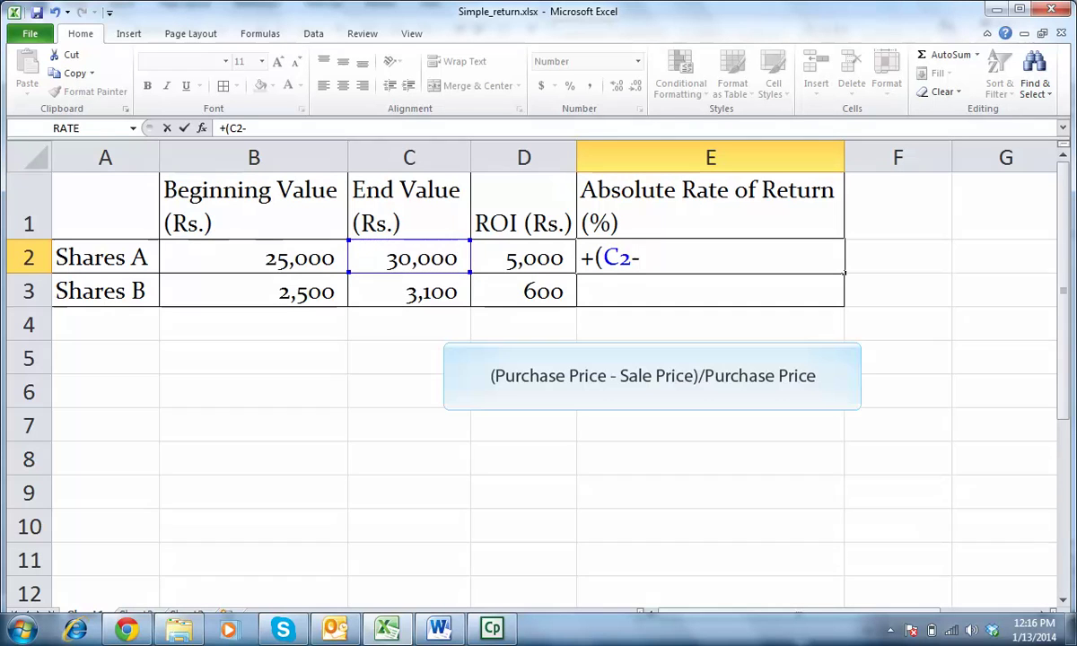
pyautogui.click(254, 258)
pyautogui.write(')/')
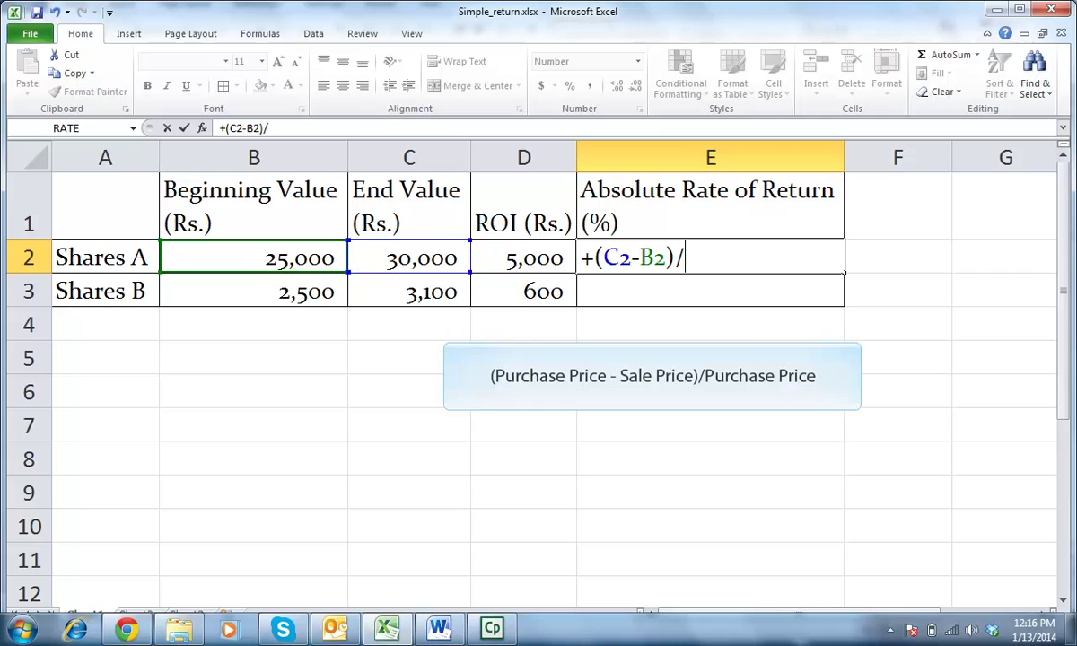
pyautogui.click(254, 257)
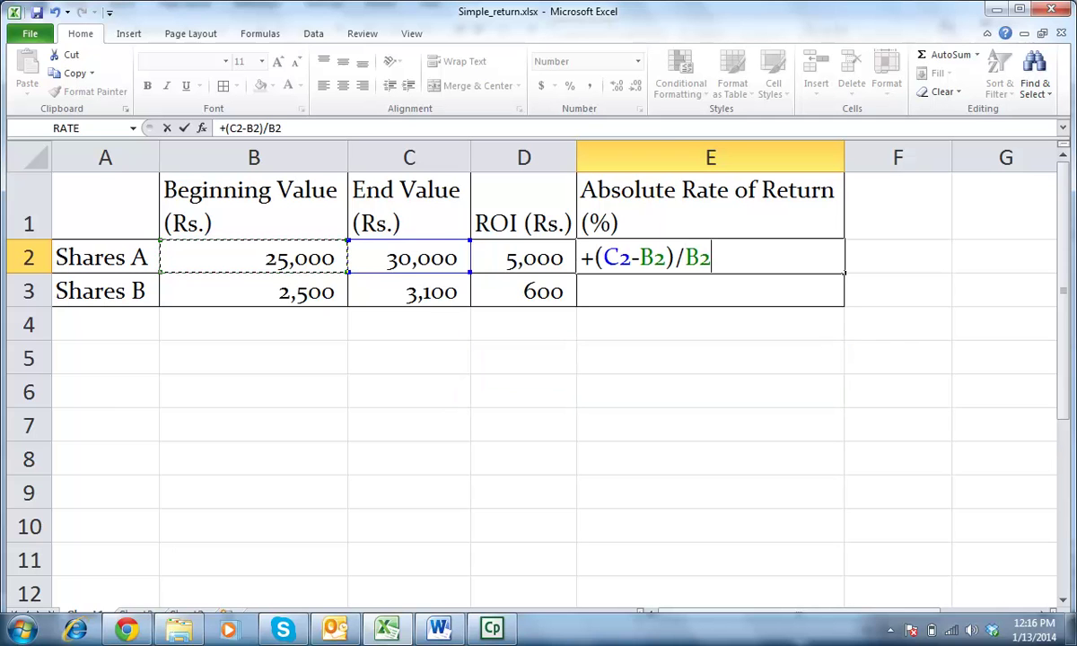
pyautogui.press('Return')
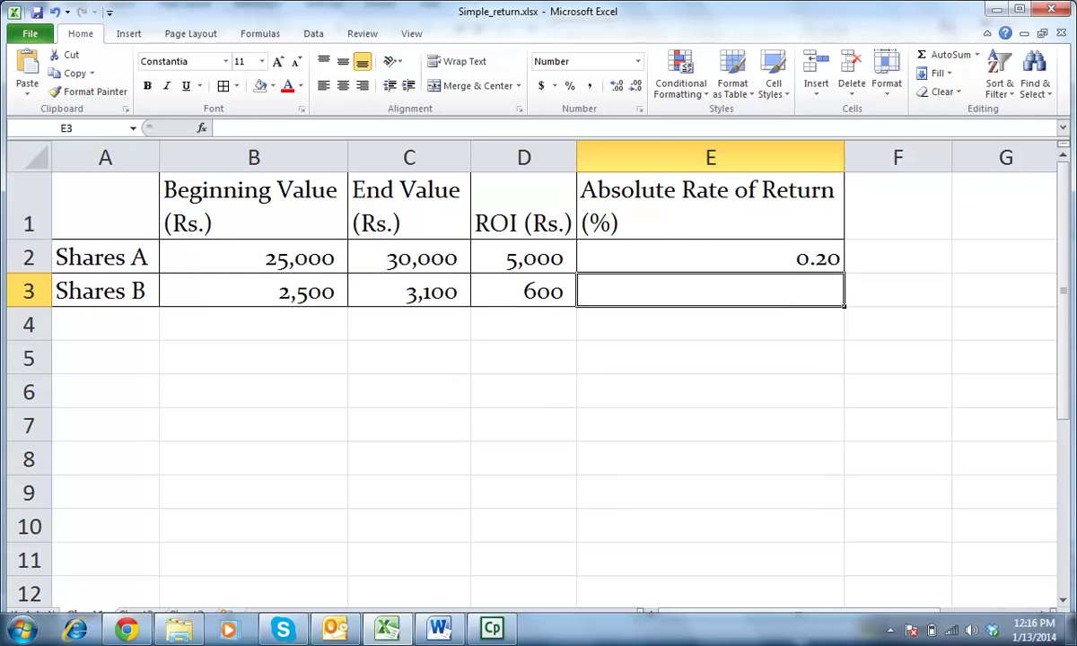
pyautogui.write('+')
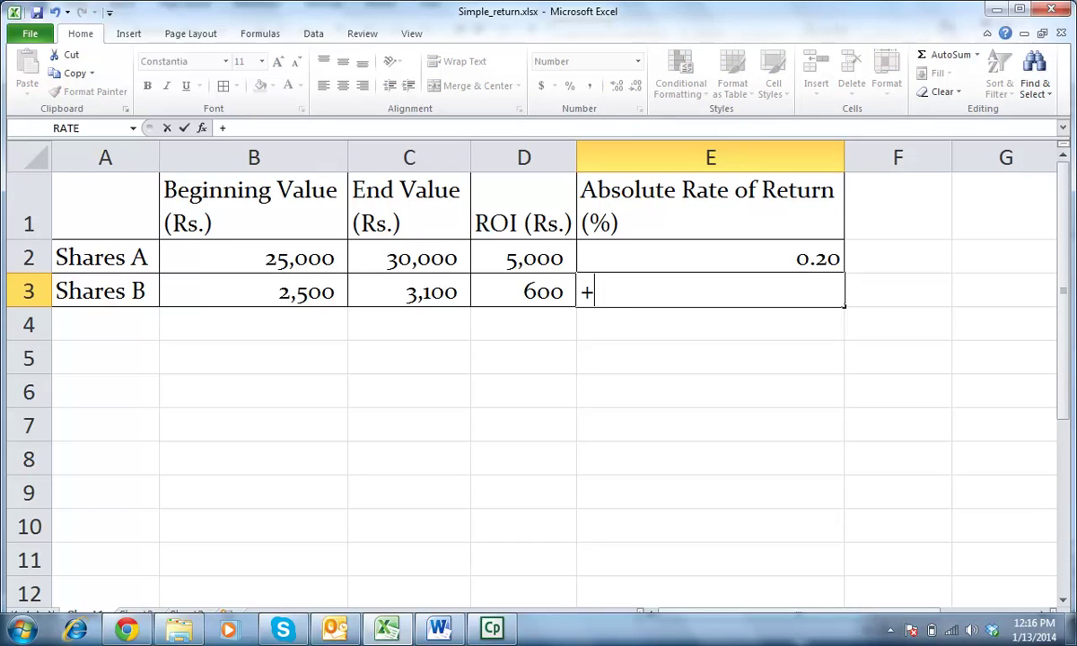
pyautogui.write('(')
pyautogui.click(408, 291)
pyautogui.write('-')
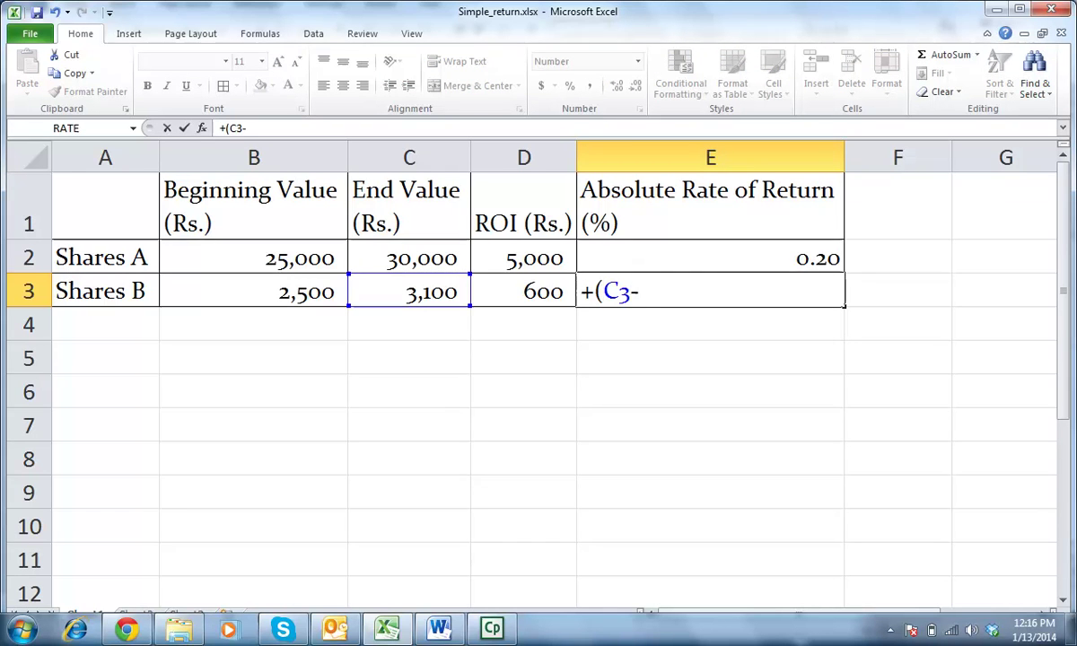
pyautogui.click(254, 291)
pyautogui.write(')')
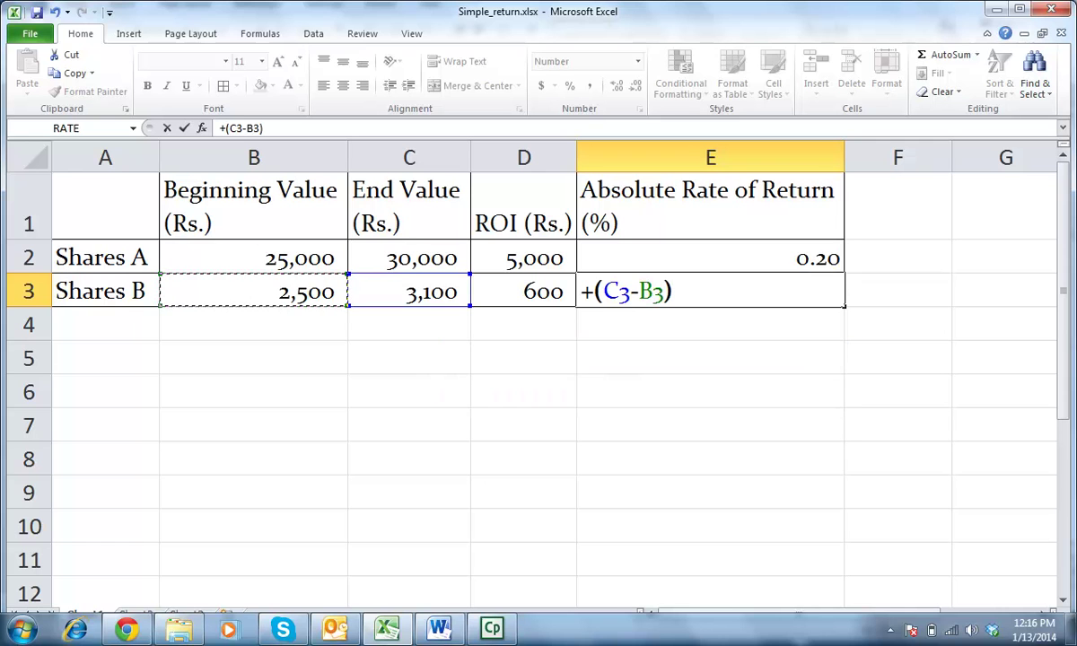
pyautogui.write('/')
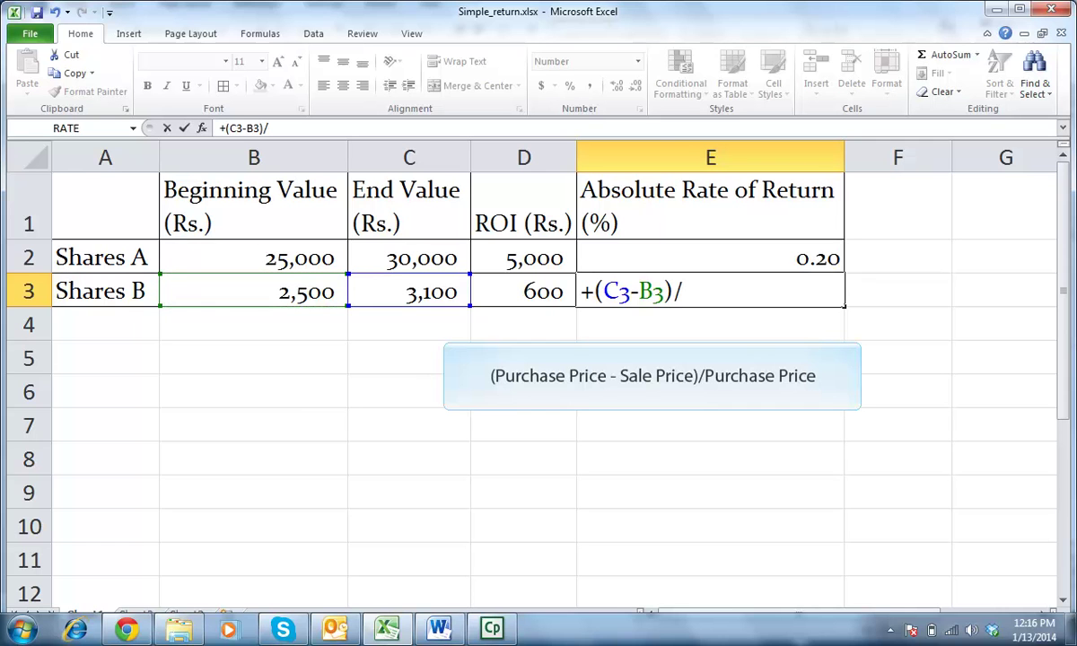
pyautogui.click(254, 291)
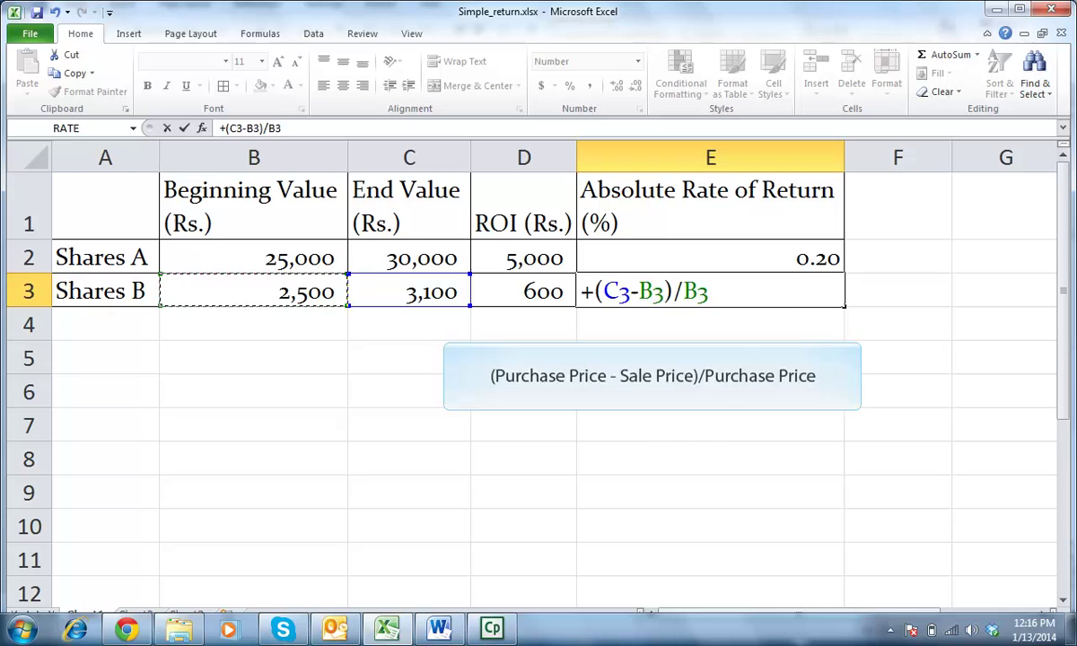
pyautogui.press('Return')
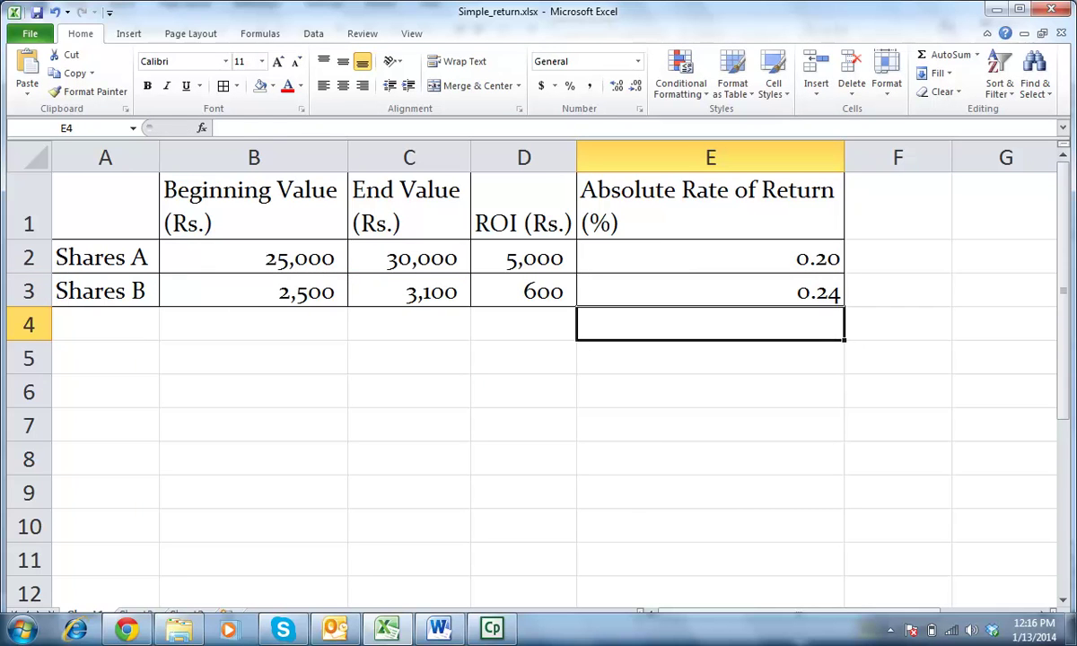
# Append *100 to the E2 and E3 rate formulas so they show 20.00 and 24.00
pyautogui.click(710, 290)
pyautogui.click(710, 257)
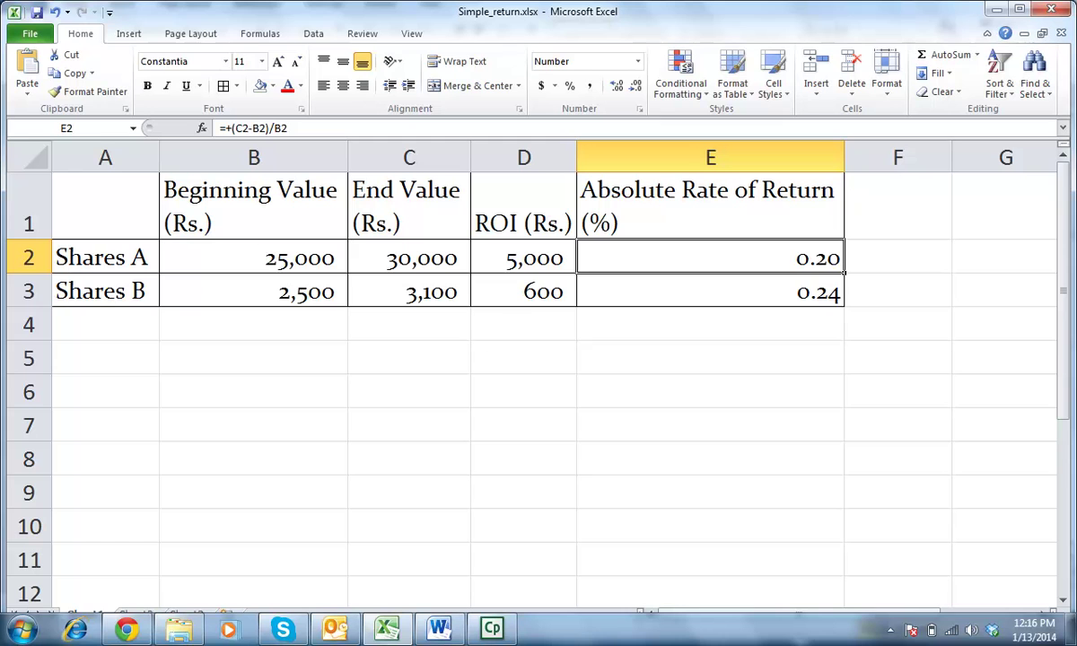
pyautogui.press('F2')
pyautogui.write('*')
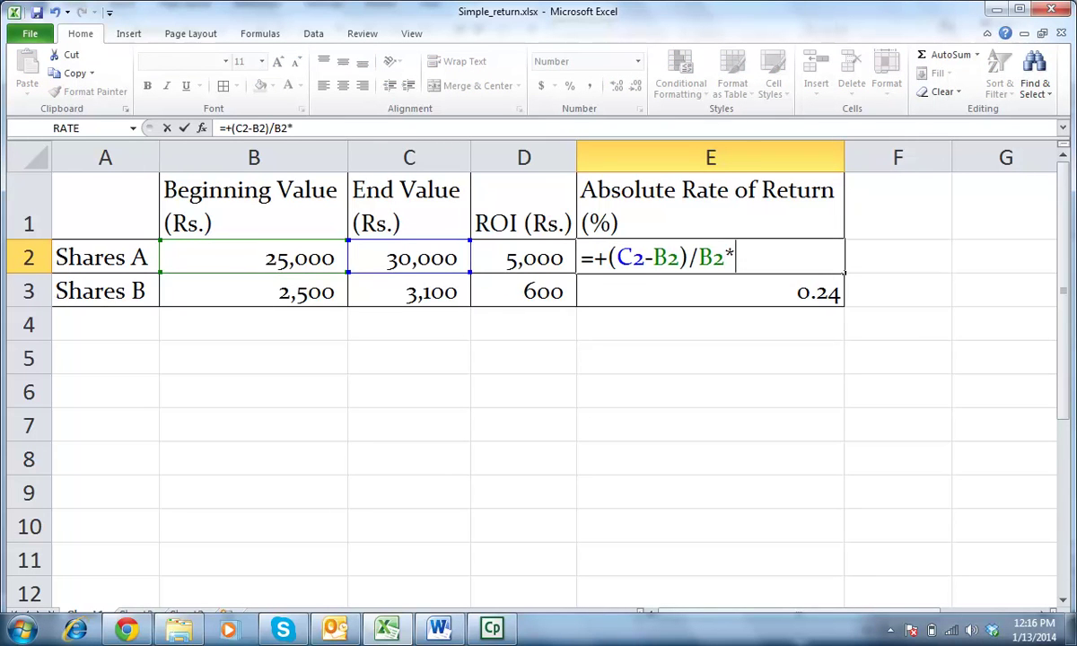
pyautogui.write('100')
pyautogui.press('Return')
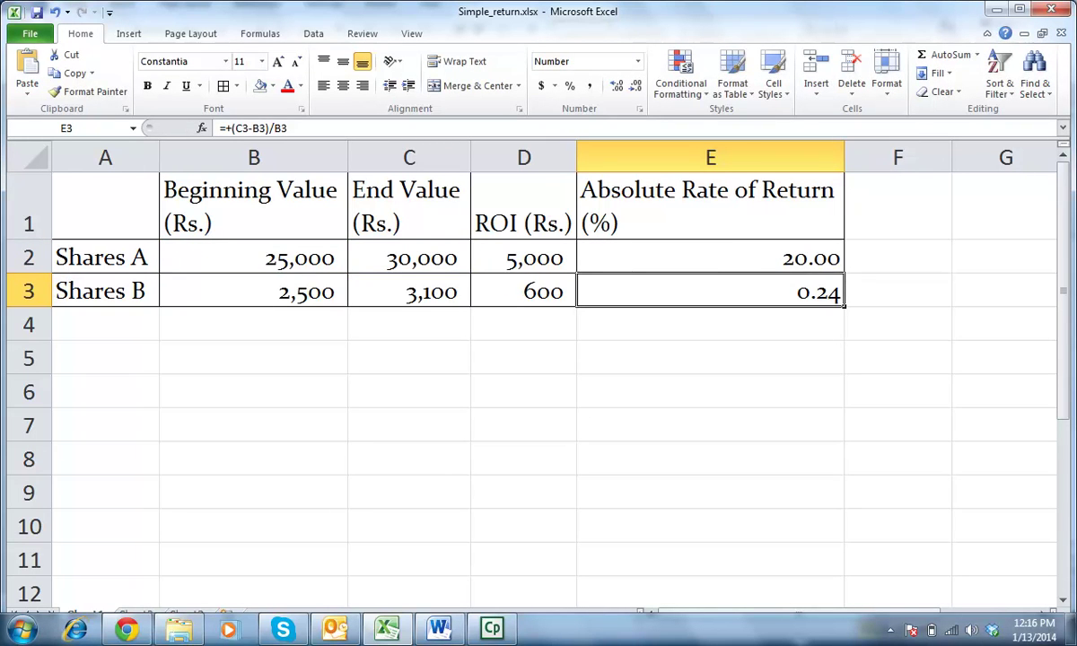
pyautogui.press('F2')
pyautogui.write('*100')
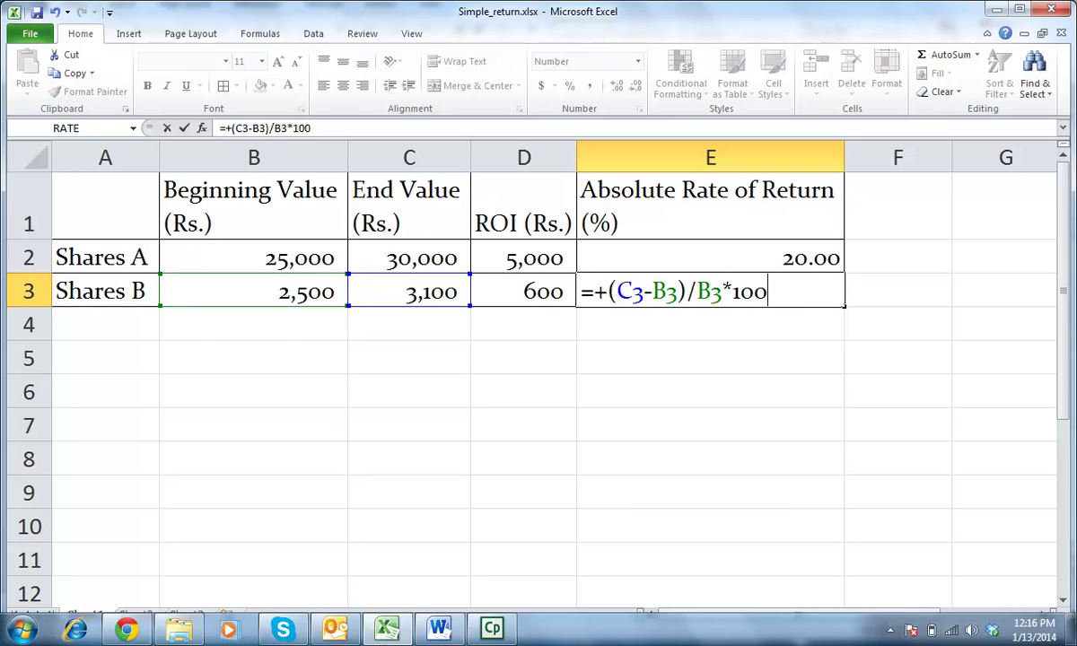
pyautogui.press('Return')
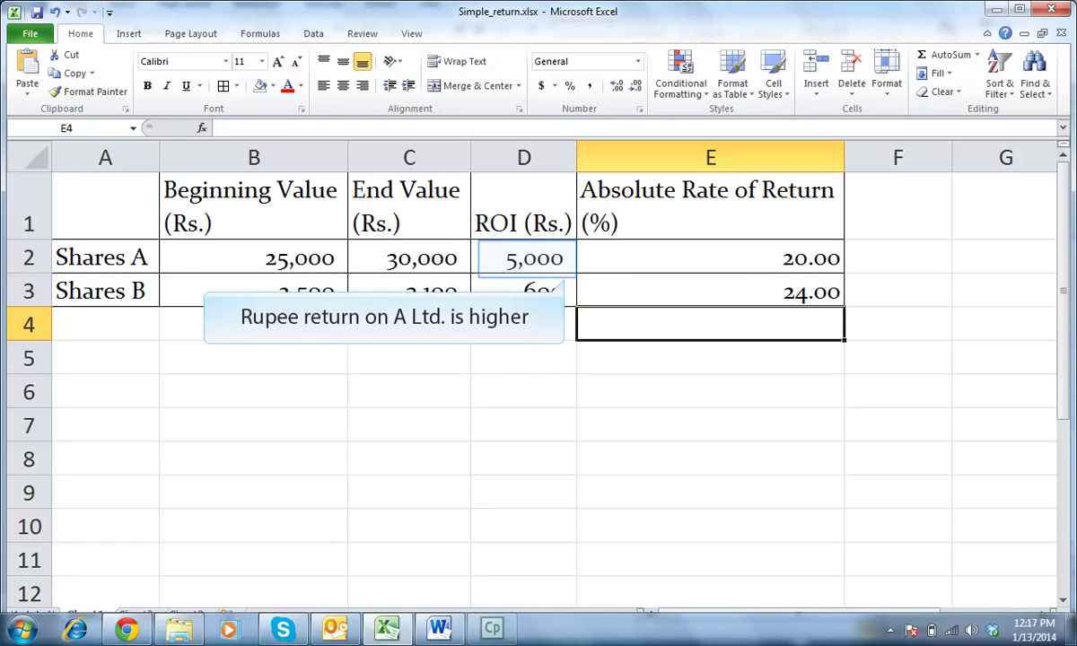